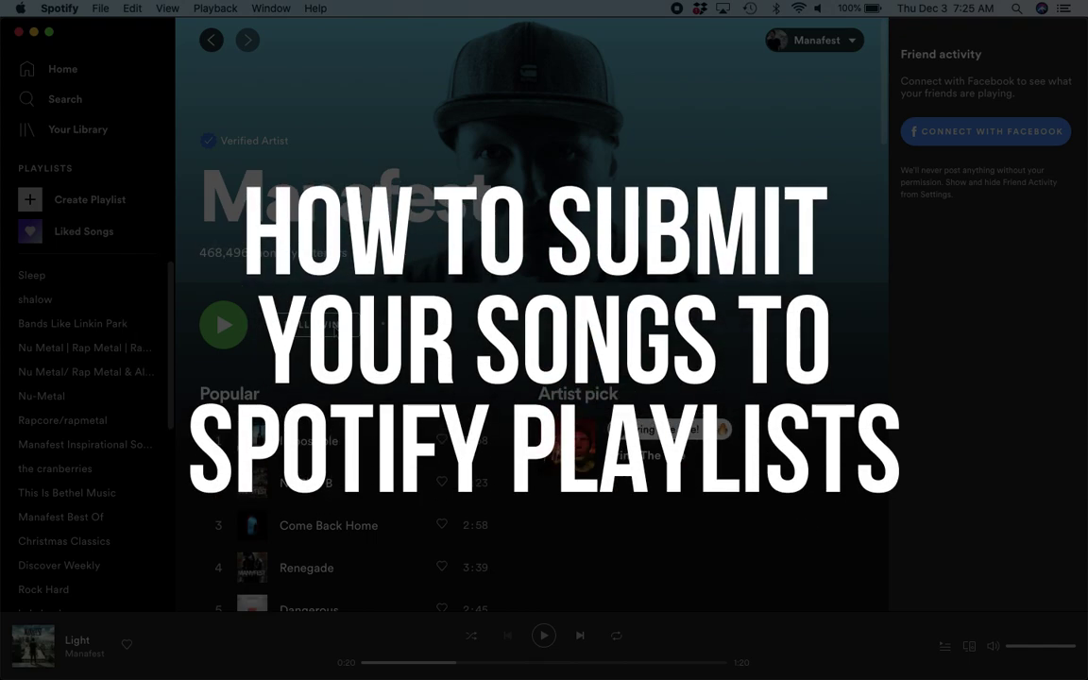
Switch to Mail to view the DistroKid email with the Do It Afraid pre-save link
{"action": "key", "text": "super+Tab"}
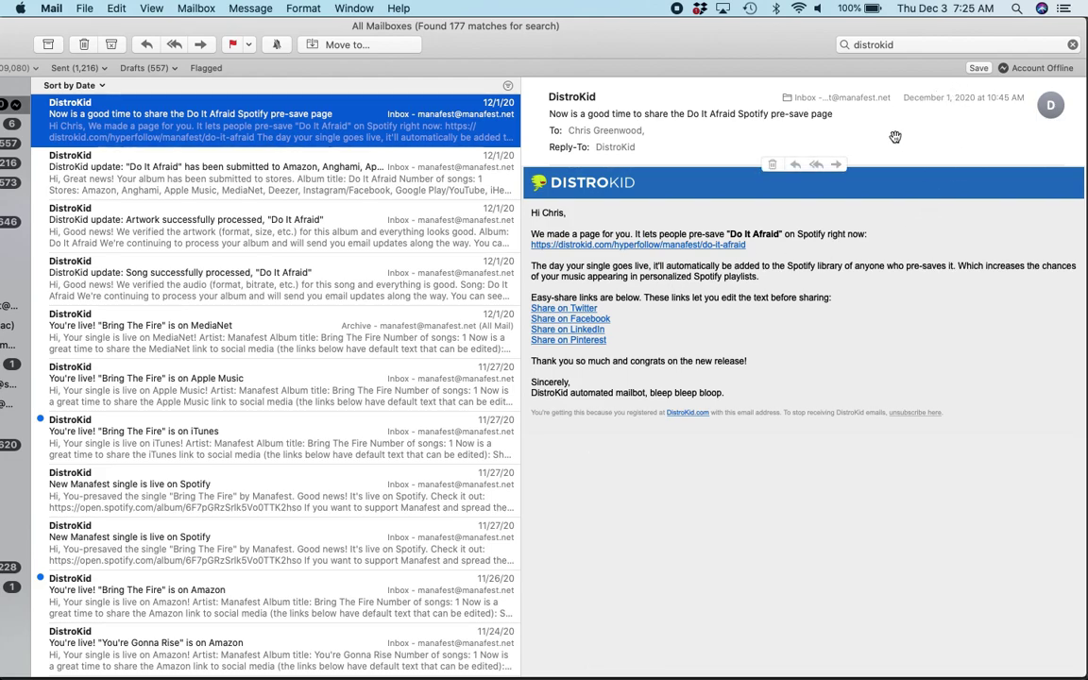
{"action": "key", "text": "super+Tab"}
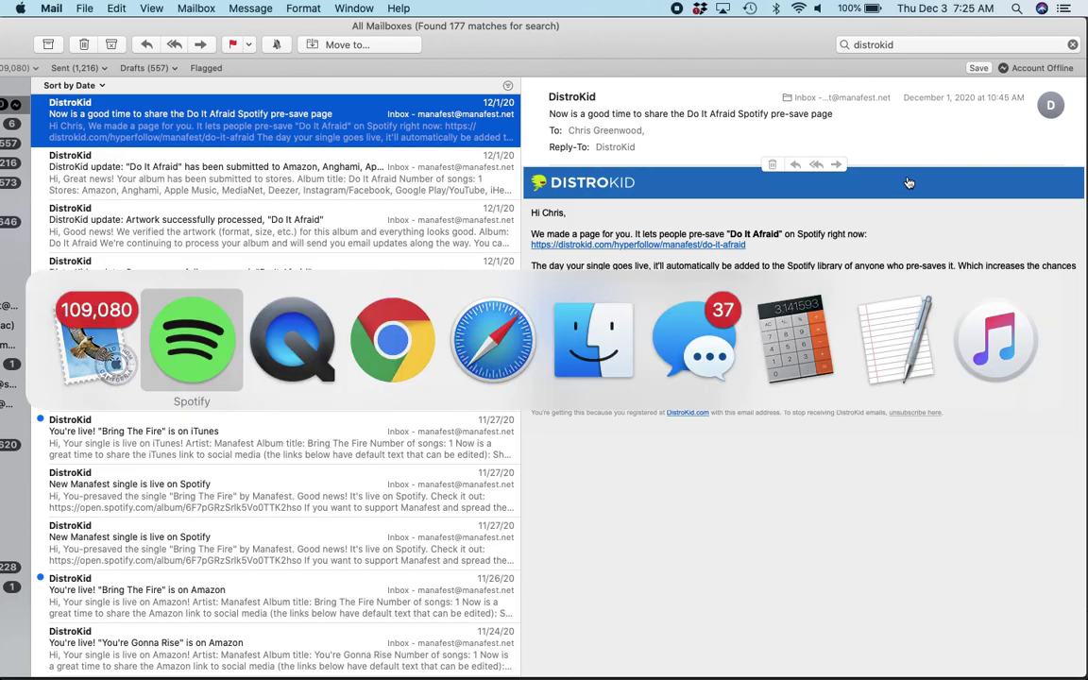
Return to Spotify for Artists and list upcoming releases, showing Do It Afraid due 21 Dec 2020
{"action": "key", "text": "super+Tab"}
{"action": "key", "text": "super+Tab"}
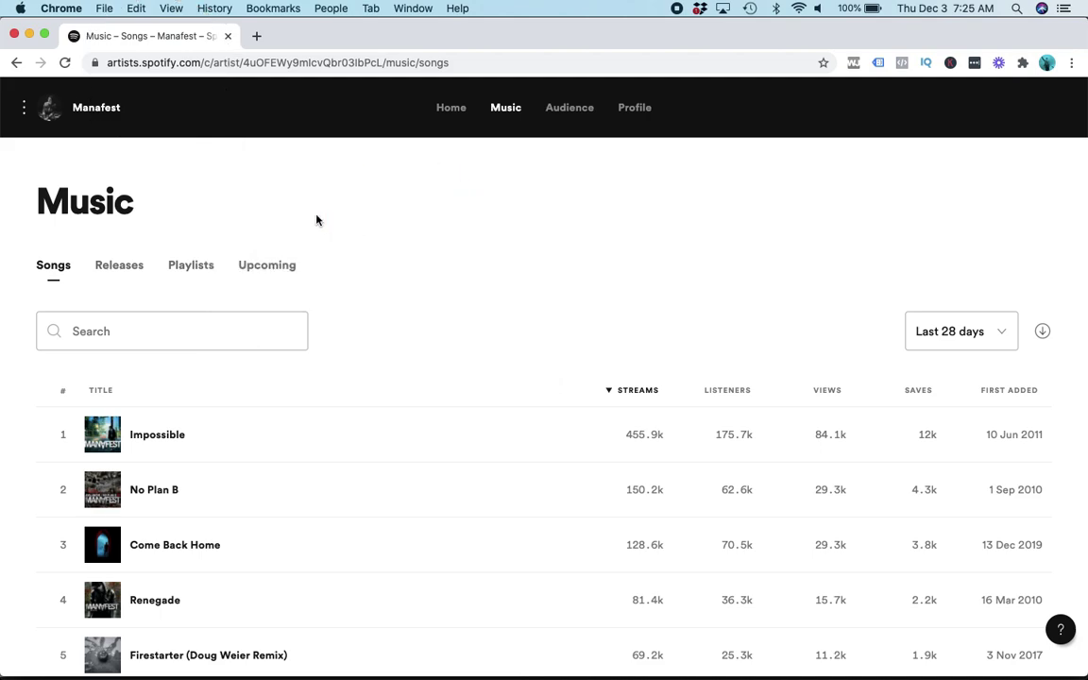
{"action": "left_click", "coordinate": [265, 270]}
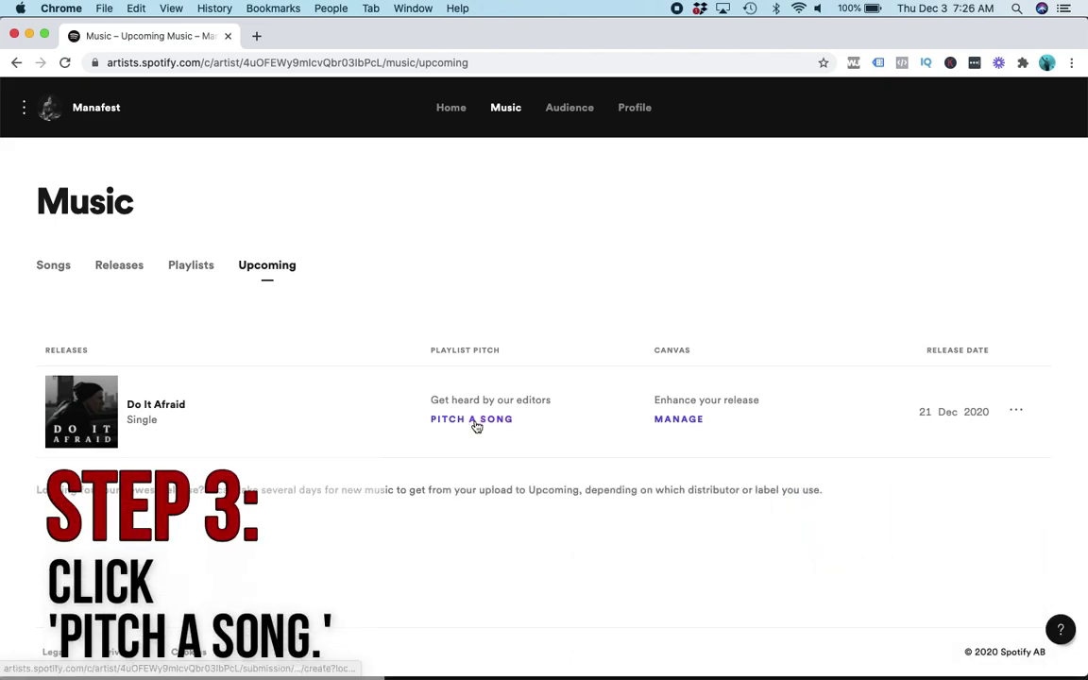
Start a pitch for Do It Afraid's 2:20 track, highlighting the Release Radar deadline note
{"action": "left_click", "coordinate": [476, 422]}
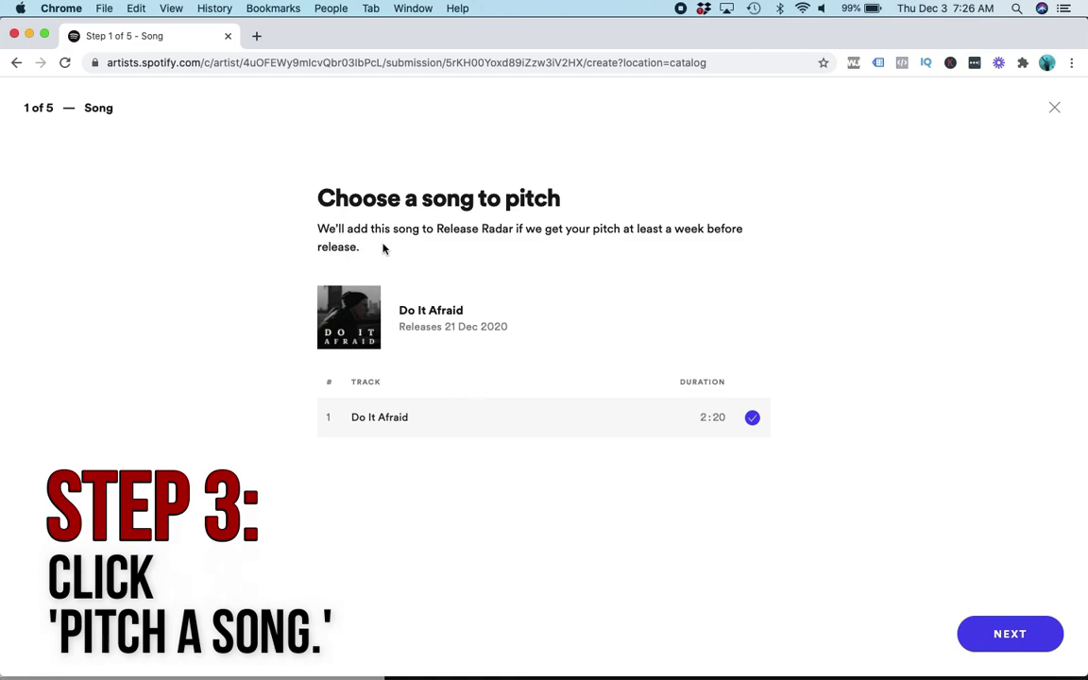
{"action": "left_click_drag", "start_coordinate": [435, 232], "coordinate": [481, 232]}
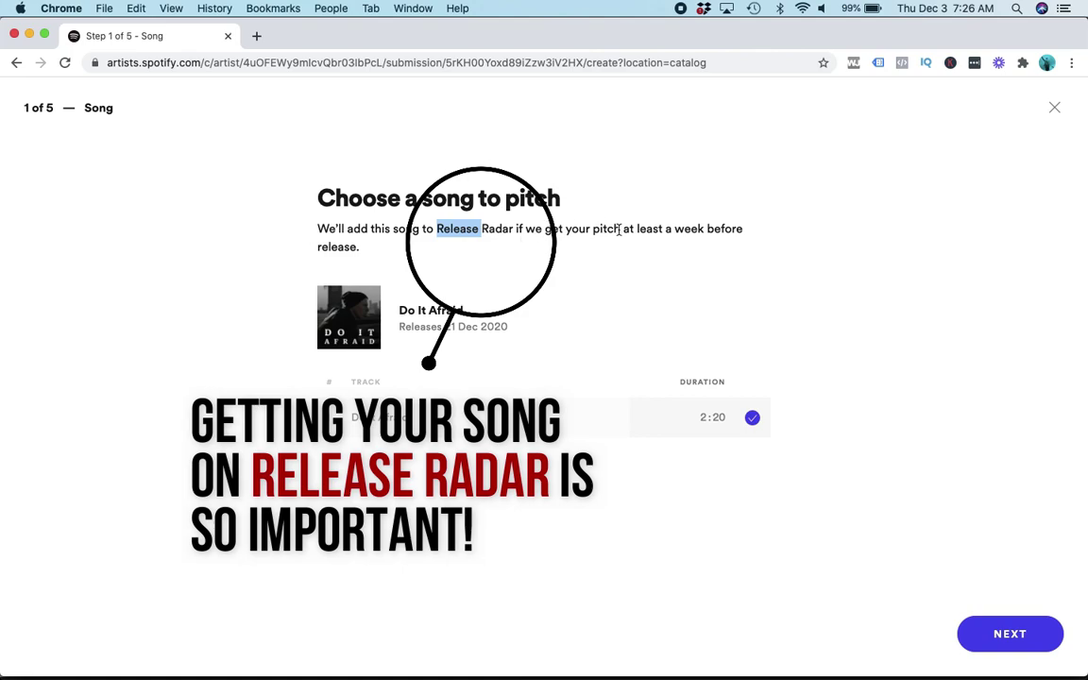
{"action": "left_click_drag", "start_coordinate": [613, 228], "coordinate": [673, 228]}
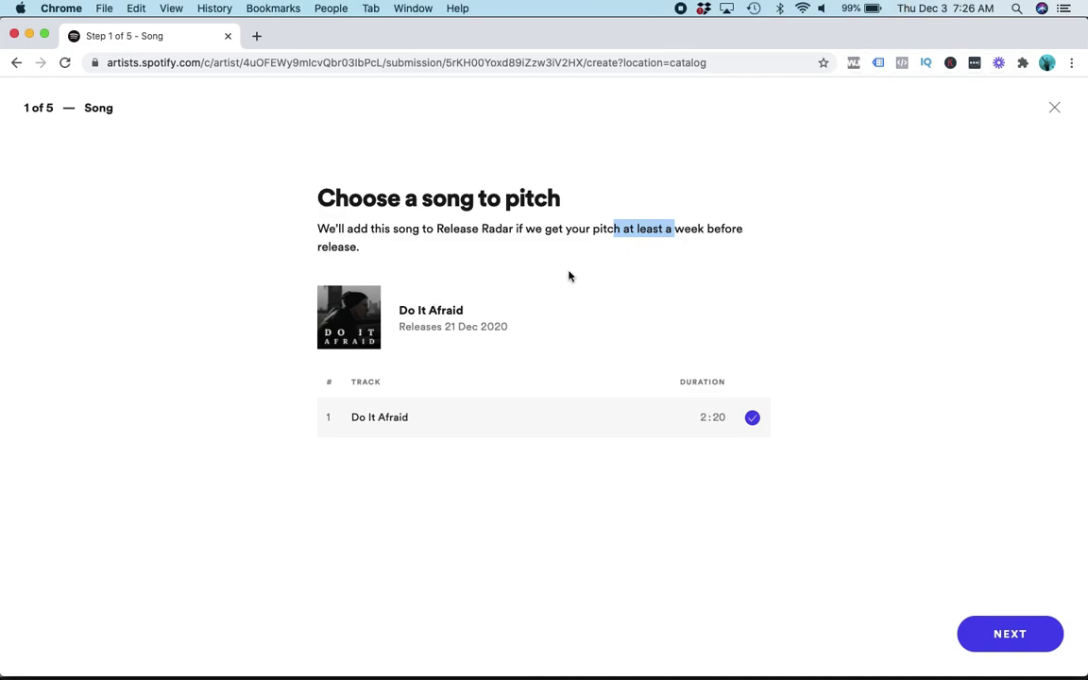
On the Location step, replace the hometown with Toronto, Ontario, CA
{"action": "left_click", "coordinate": [999, 645]}
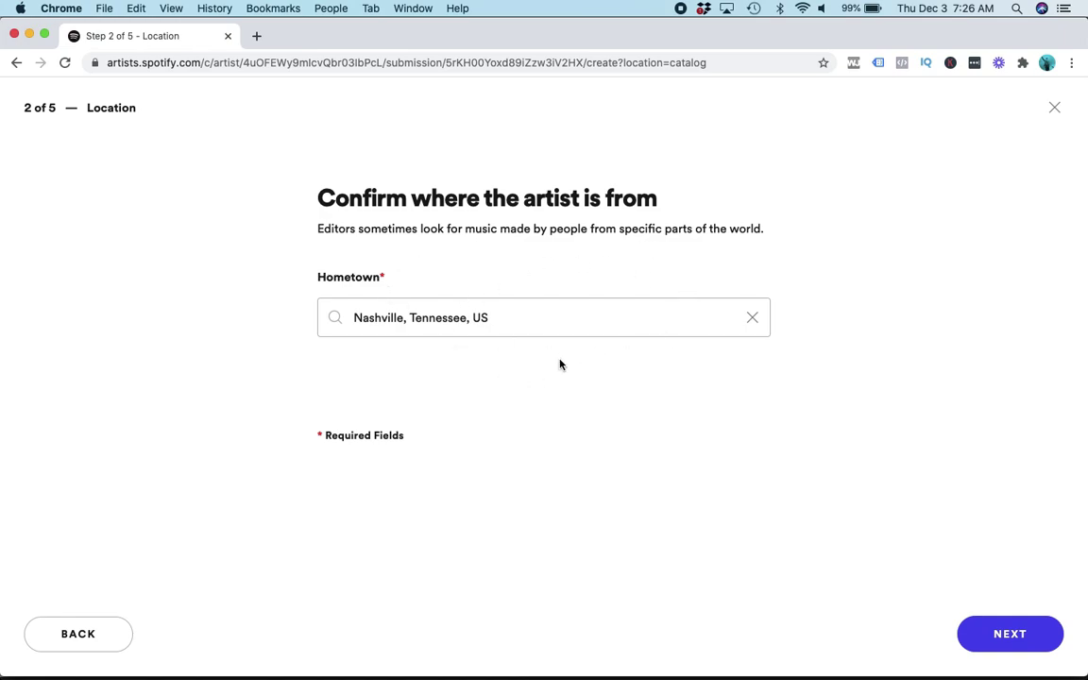
{"action": "left_click", "coordinate": [752, 318]}
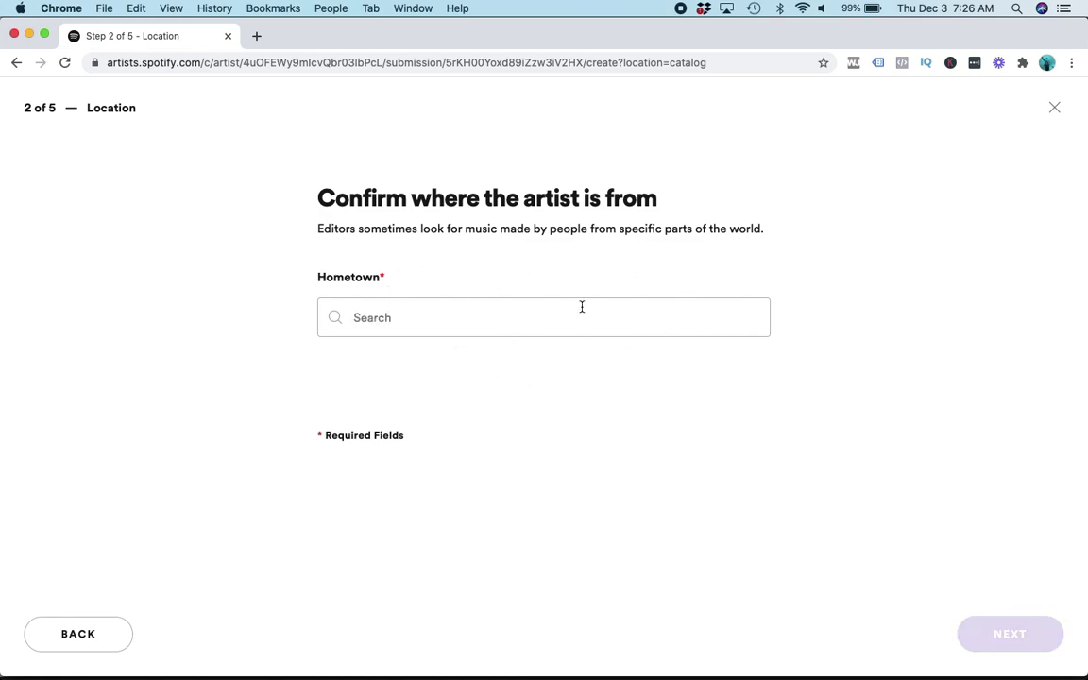
{"action": "left_click", "coordinate": [544, 303]}
{"action": "type", "text": "toronto"}
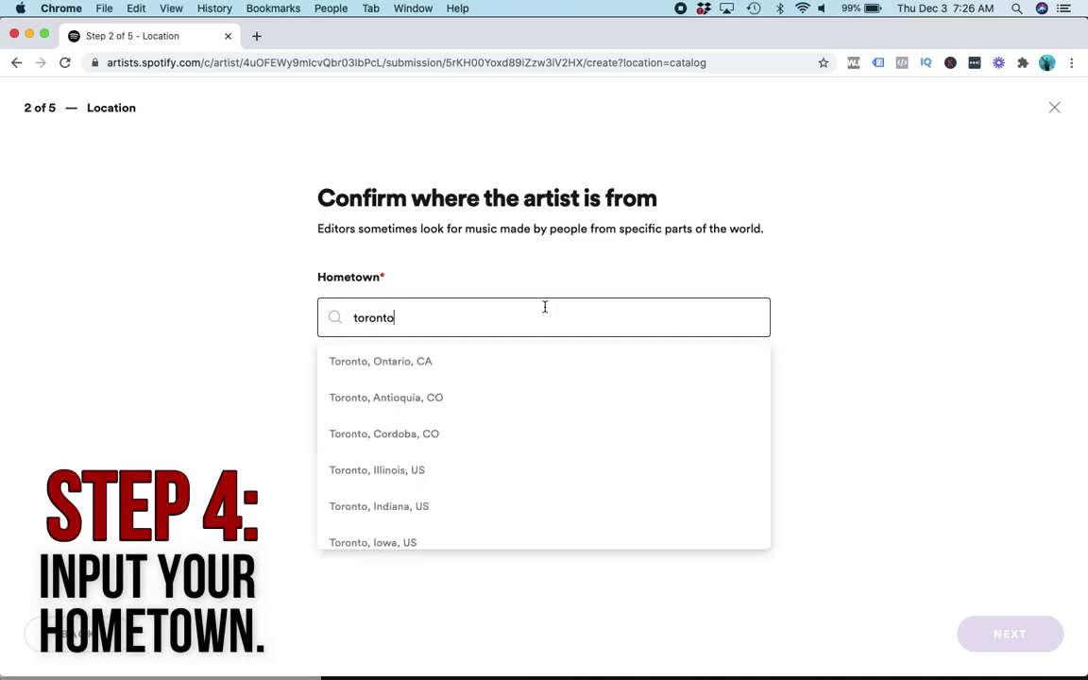
{"action": "left_click", "coordinate": [450, 364]}
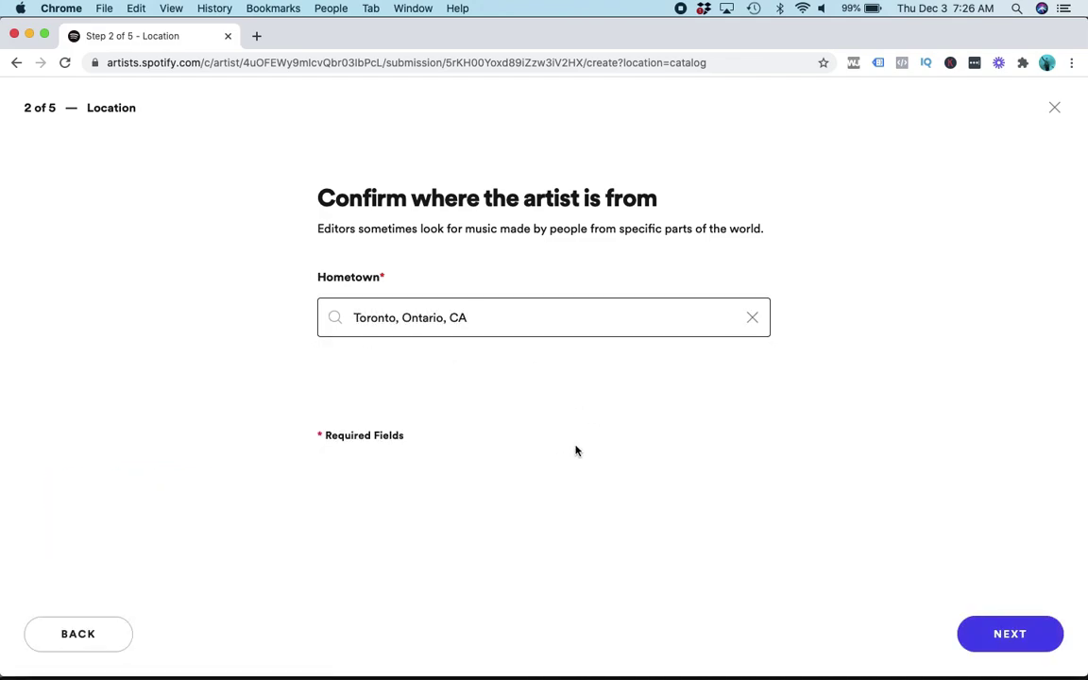
Continue to the Details step and choose Audiobooks & Spoken Word as the main genre
{"action": "left_click", "coordinate": [1006, 640]}
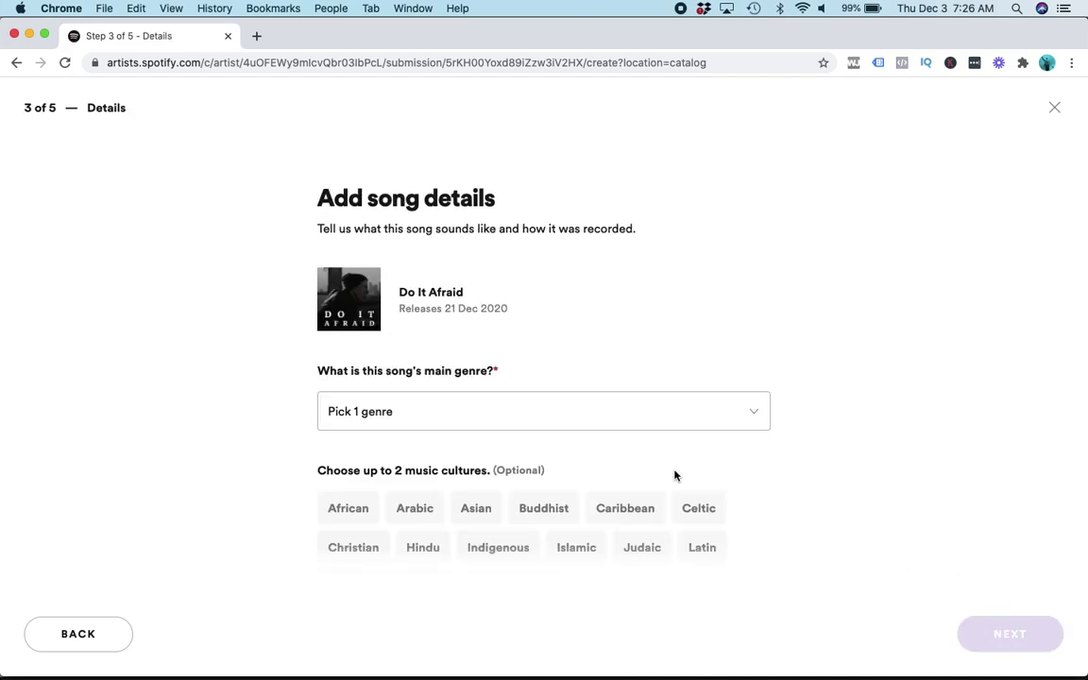
{"action": "scroll", "coordinate": [490, 304], "scroll_direction": "down", "scroll_amount": 1}
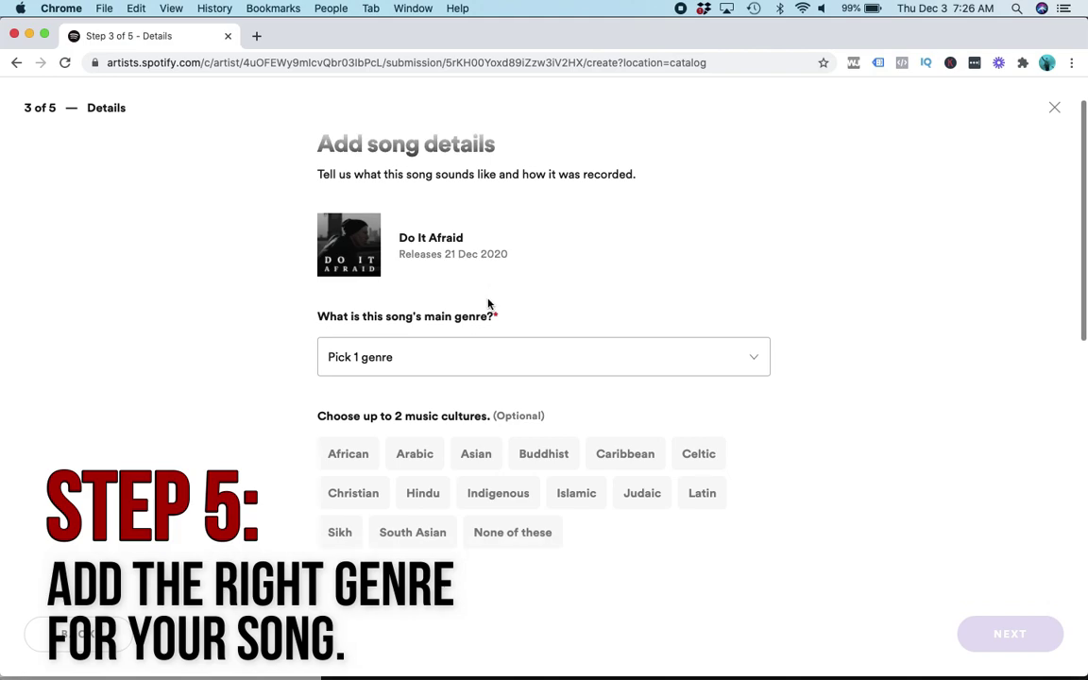
{"action": "left_click", "coordinate": [424, 362]}
{"action": "scroll", "coordinate": [458, 485], "scroll_direction": "down", "scroll_amount": 3}
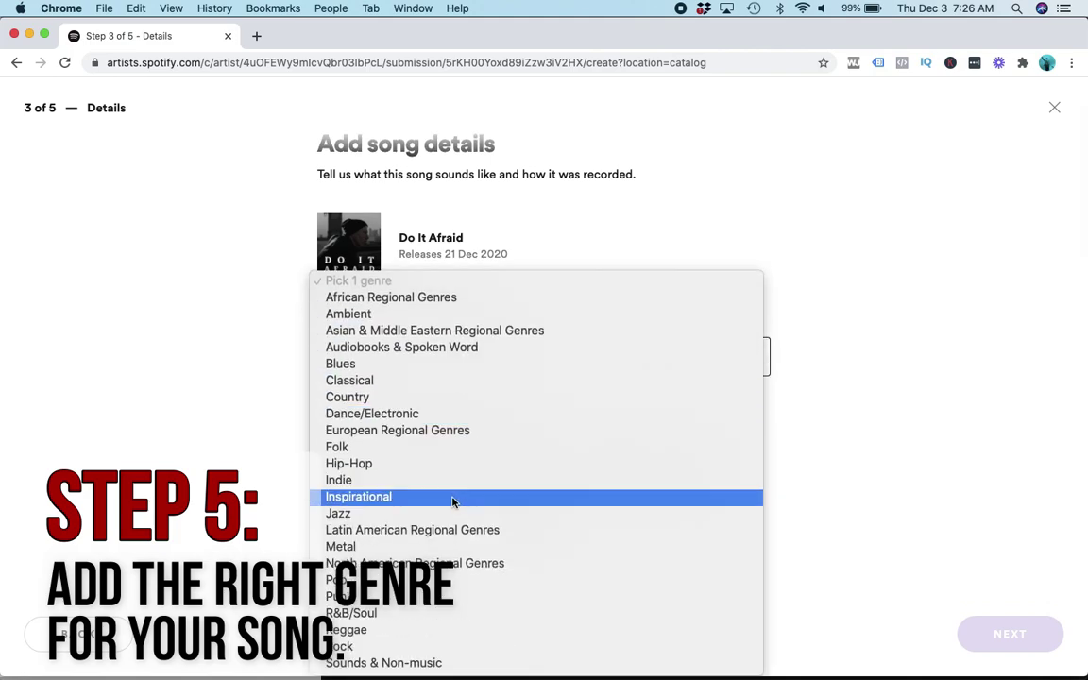
{"action": "left_click", "coordinate": [454, 348]}
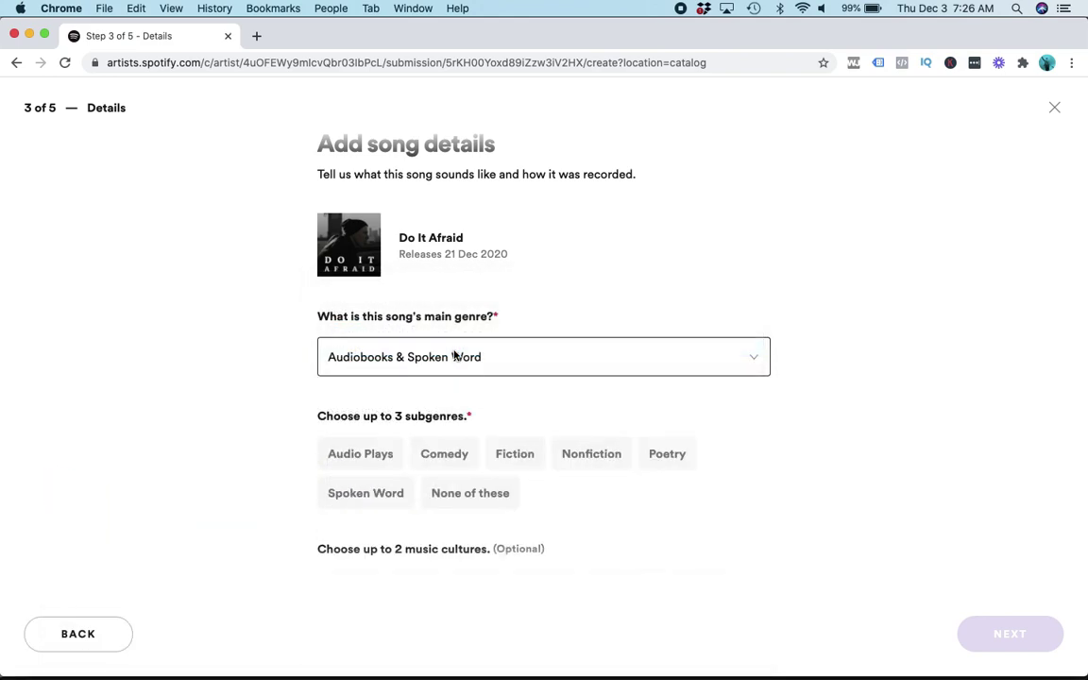
Add Nonfiction and Spoken Word as the song's subgenres
{"action": "scroll", "coordinate": [259, 455], "scroll_direction": "down", "scroll_amount": 3}
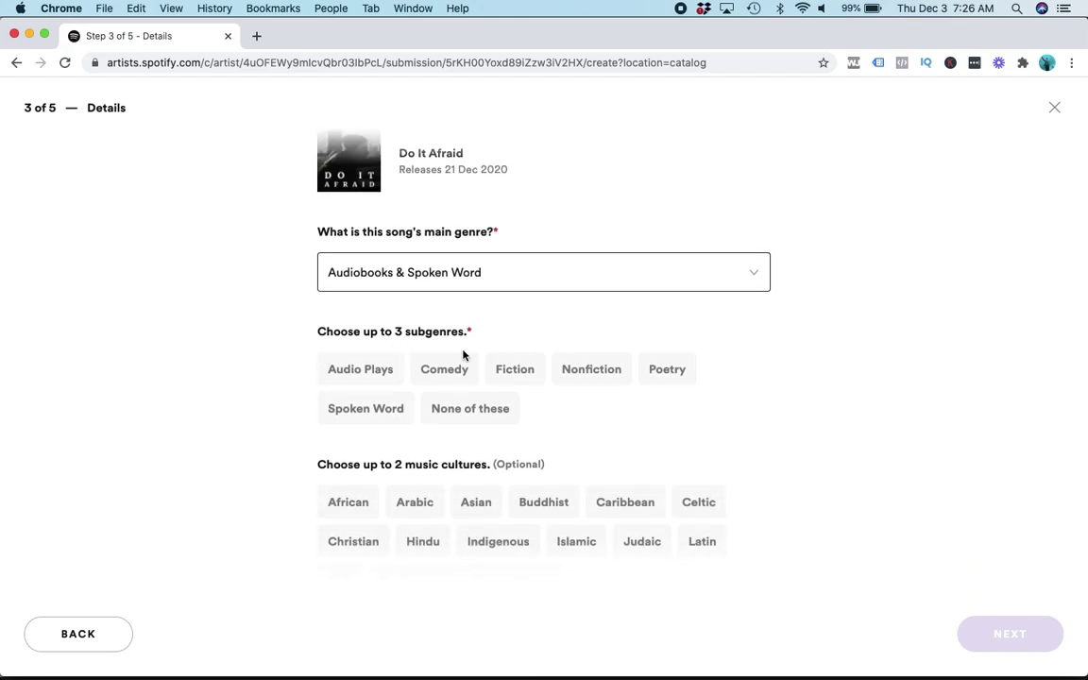
{"action": "left_click", "coordinate": [583, 374]}
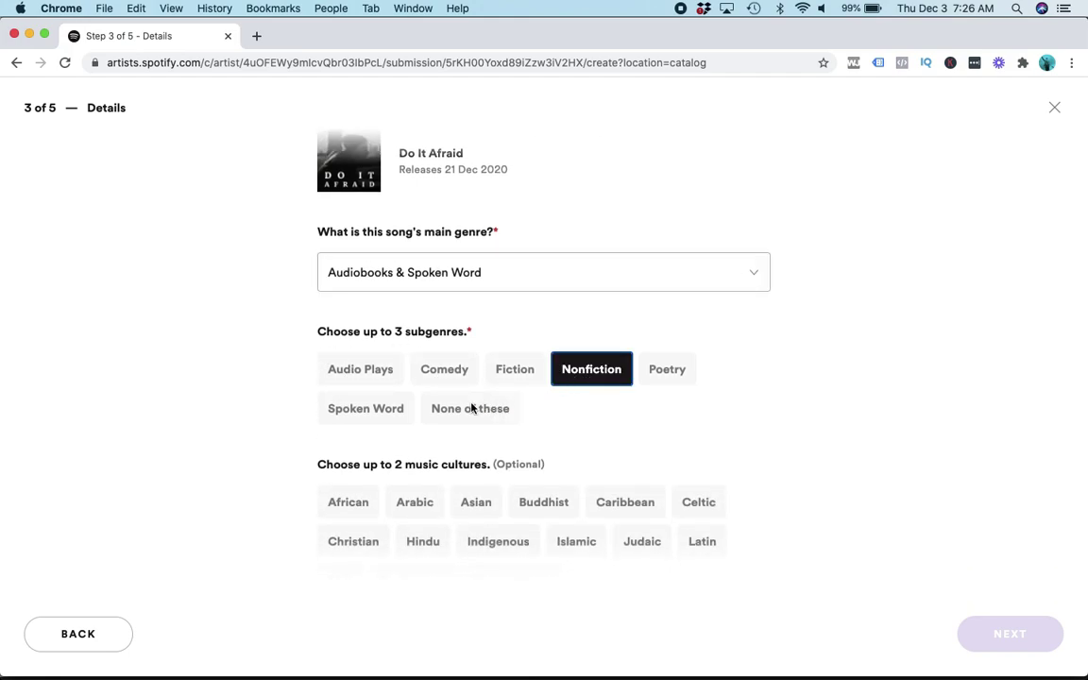
{"action": "left_click", "coordinate": [368, 412]}
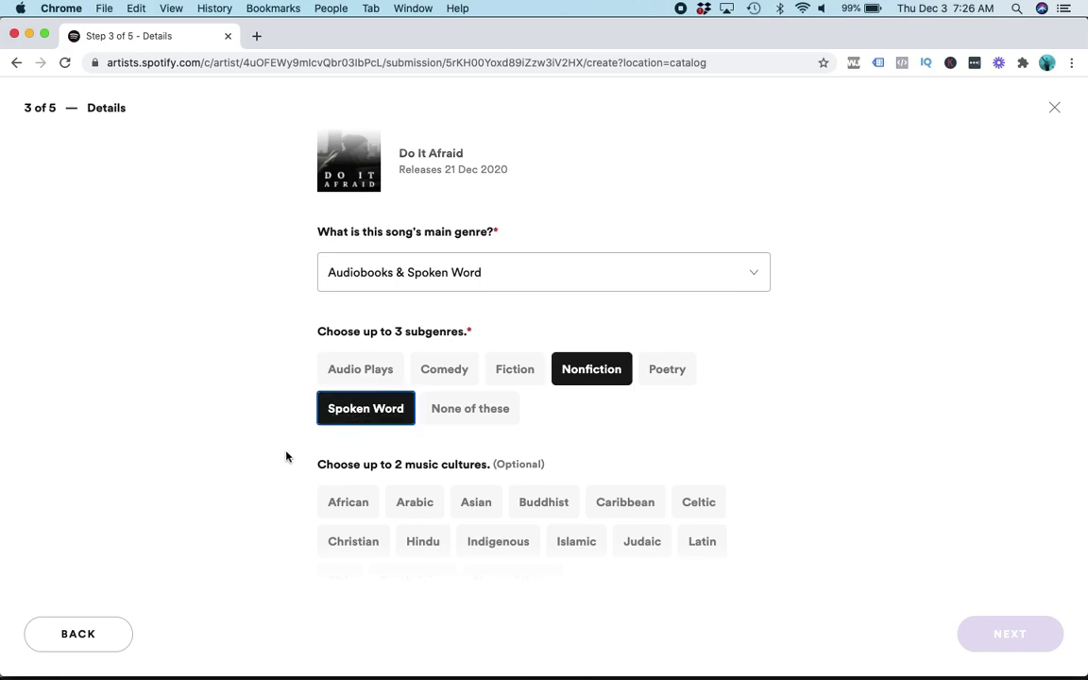
{"action": "scroll", "coordinate": [285, 458], "scroll_direction": "down", "scroll_amount": 3}
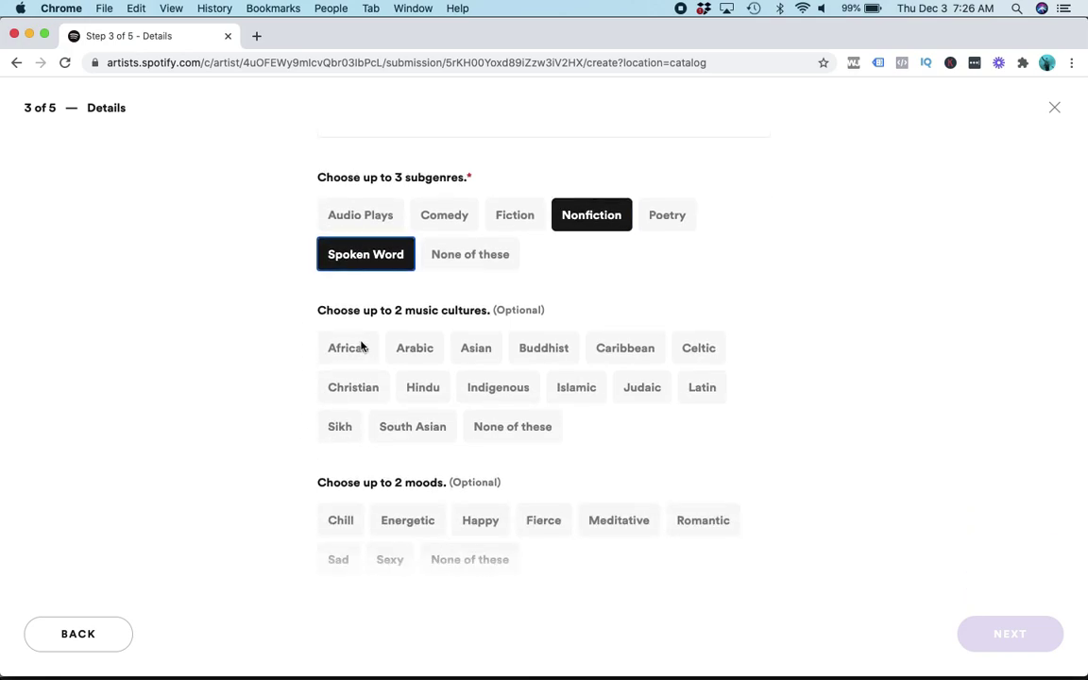
Tag Christian culture, Energetic and Fierce moods, and song style None of these
{"action": "left_click", "coordinate": [347, 395]}
{"action": "scroll", "coordinate": [271, 449], "scroll_direction": "down", "scroll_amount": 3}
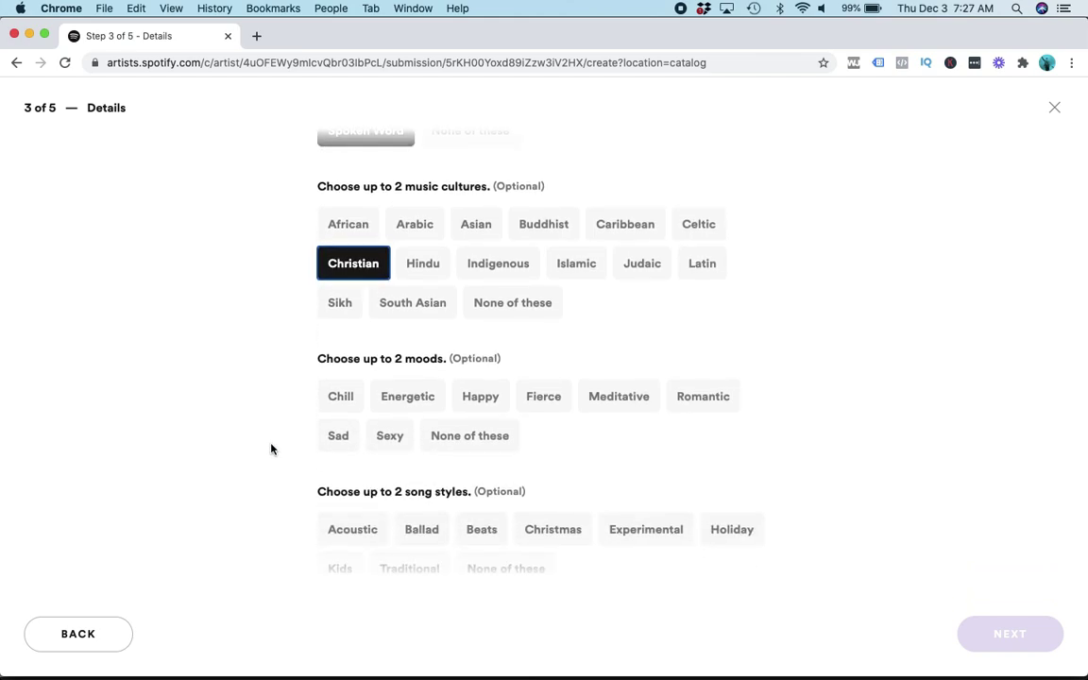
{"action": "left_click", "coordinate": [421, 405]}
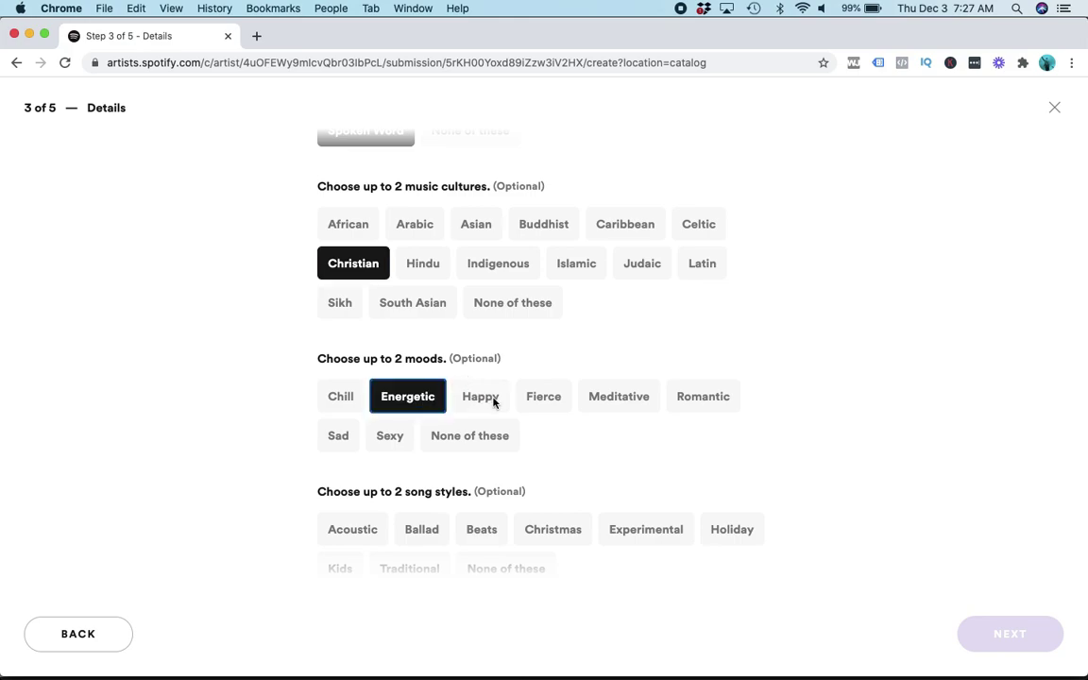
{"action": "left_click", "coordinate": [544, 403]}
{"action": "scroll", "coordinate": [532, 448], "scroll_direction": "down", "scroll_amount": 4}
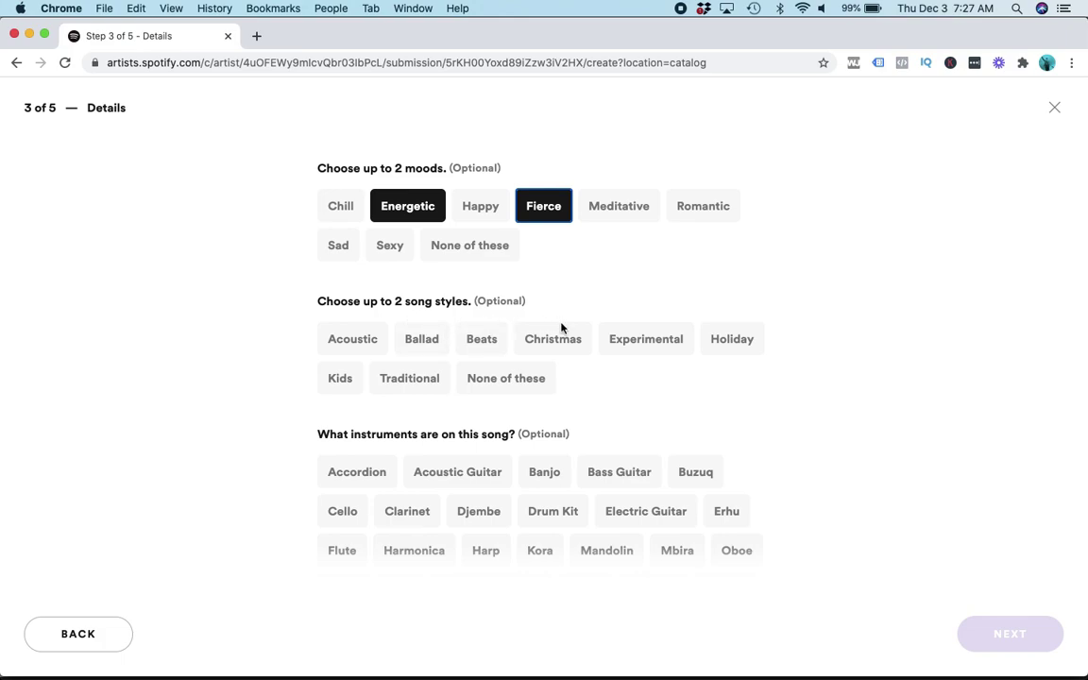
{"action": "left_click", "coordinate": [510, 381]}
{"action": "scroll", "coordinate": [534, 428], "scroll_direction": "down", "scroll_amount": 3}
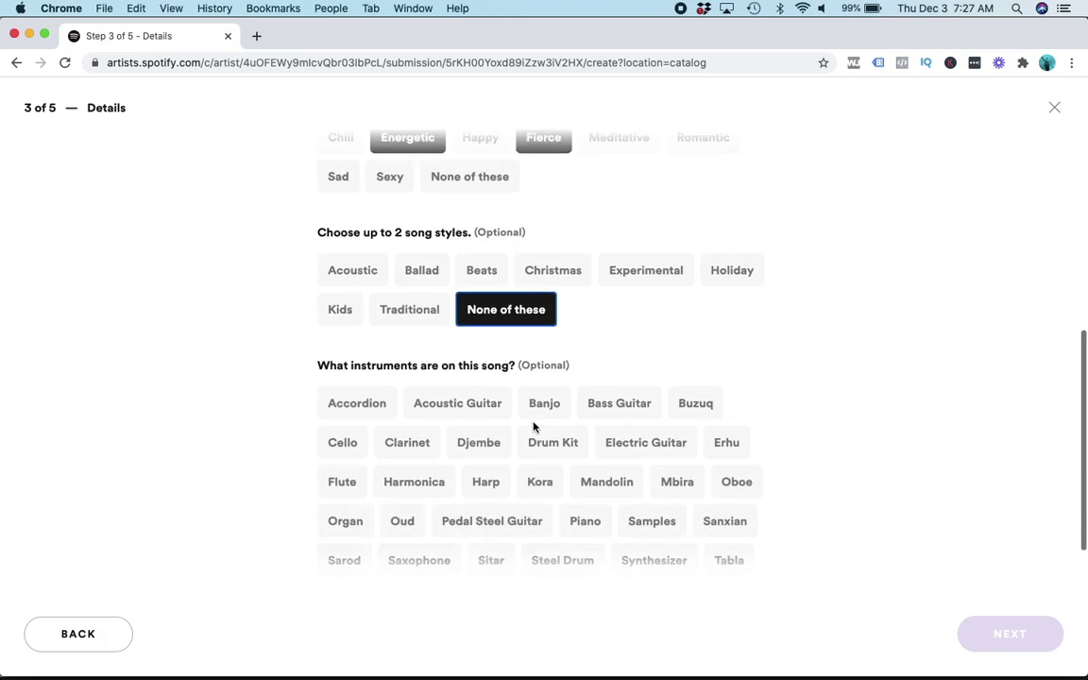
Mark the song as not a cover and not an instrumental
{"action": "scroll", "coordinate": [463, 430], "scroll_direction": "down", "scroll_amount": 2}
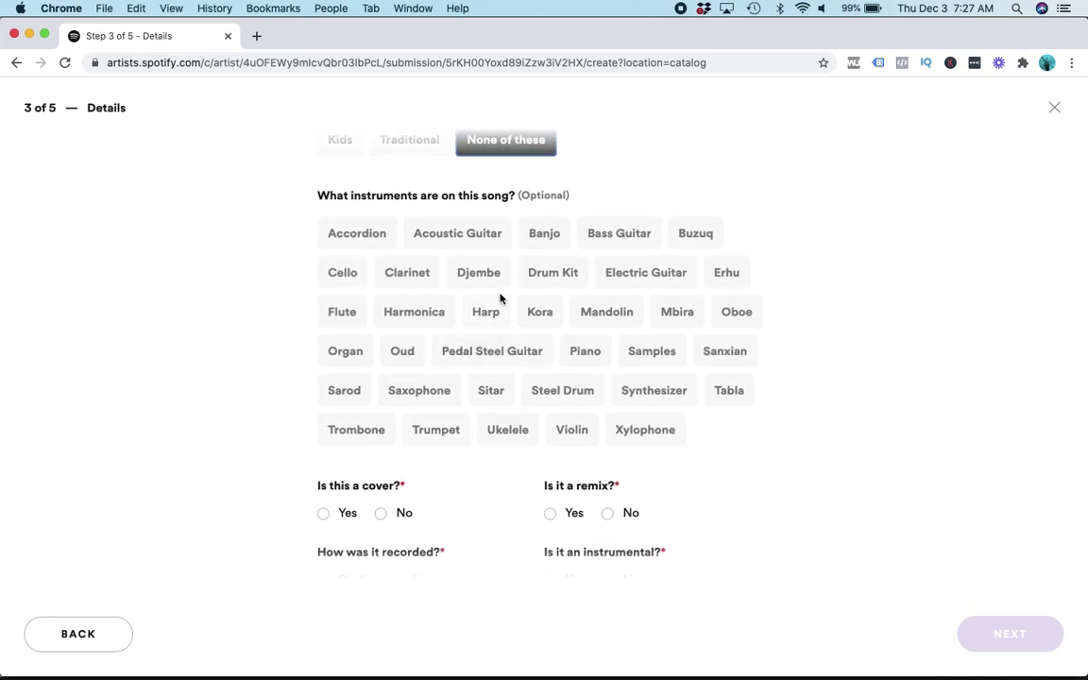
{"action": "scroll", "coordinate": [503, 356], "scroll_direction": "down", "scroll_amount": 1}
{"action": "scroll", "coordinate": [503, 356], "scroll_direction": "down", "scroll_amount": 3}
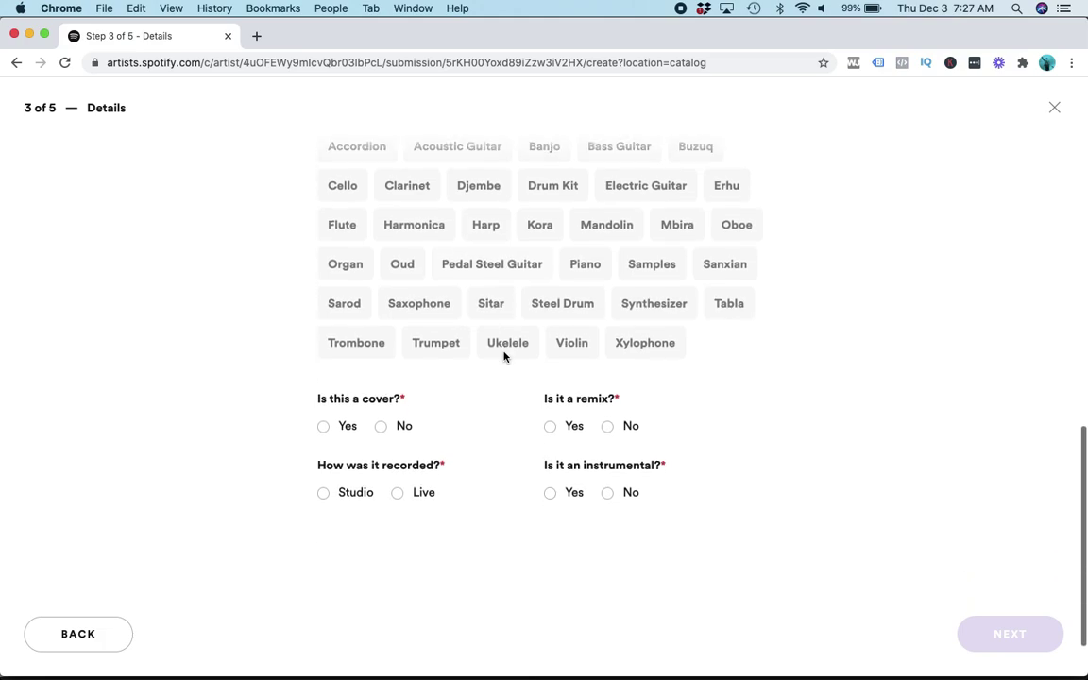
{"action": "left_click", "coordinate": [381, 396]}
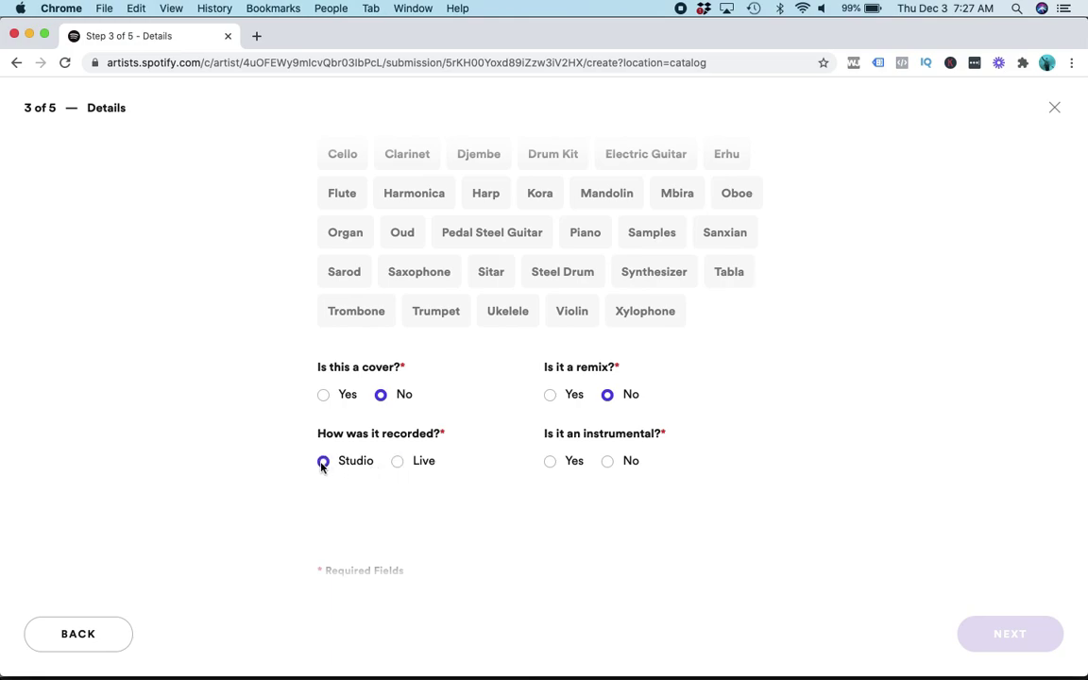
{"action": "left_click", "coordinate": [610, 463]}
{"action": "scroll", "coordinate": [554, 491], "scroll_direction": "down", "scroll_amount": 5}
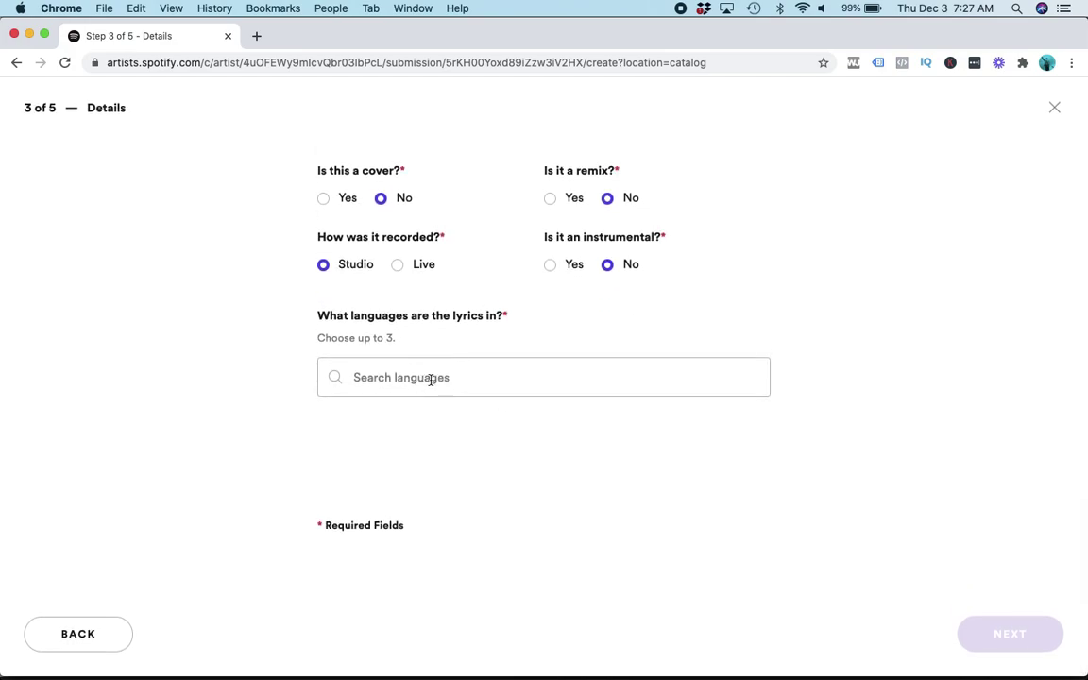
Add English as the lyrics language
{"action": "left_click", "coordinate": [414, 381]}
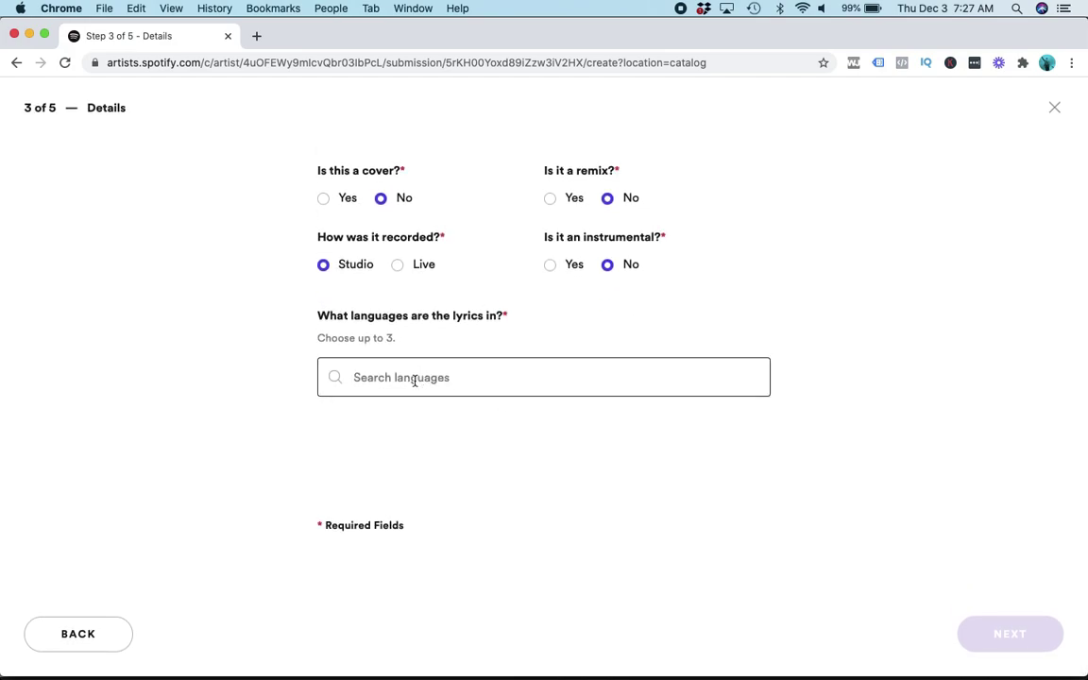
{"action": "type", "text": "eng"}
{"action": "left_click", "coordinate": [376, 460]}
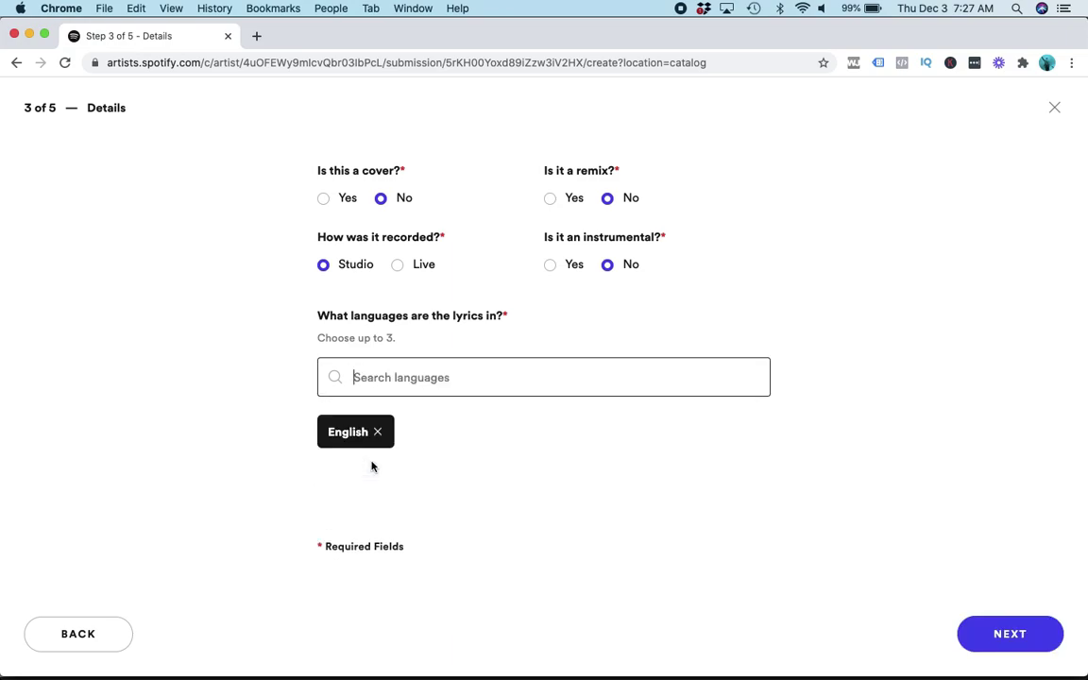
{"action": "scroll", "coordinate": [418, 478], "scroll_direction": "down", "scroll_amount": 1}
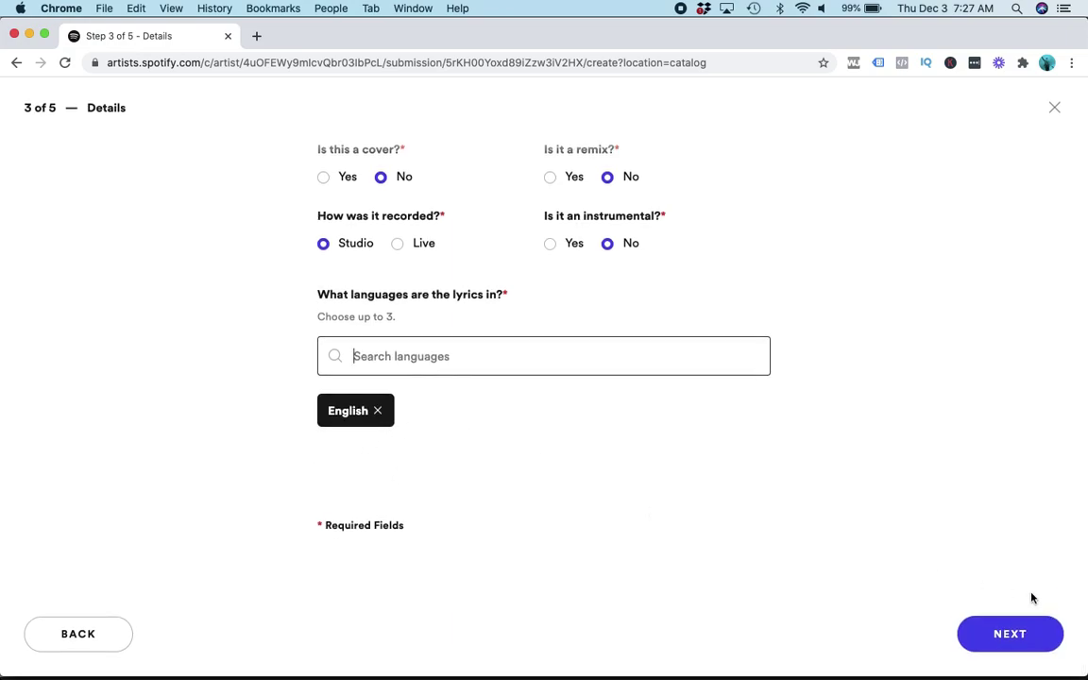
{"action": "left_click", "coordinate": [1006, 634]}
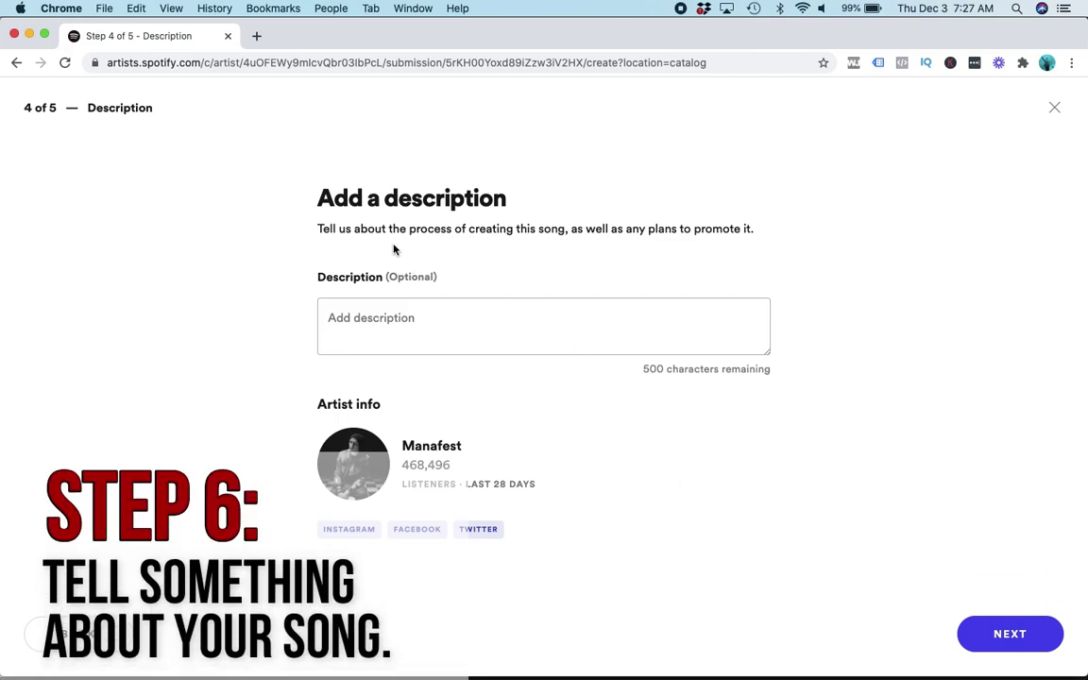